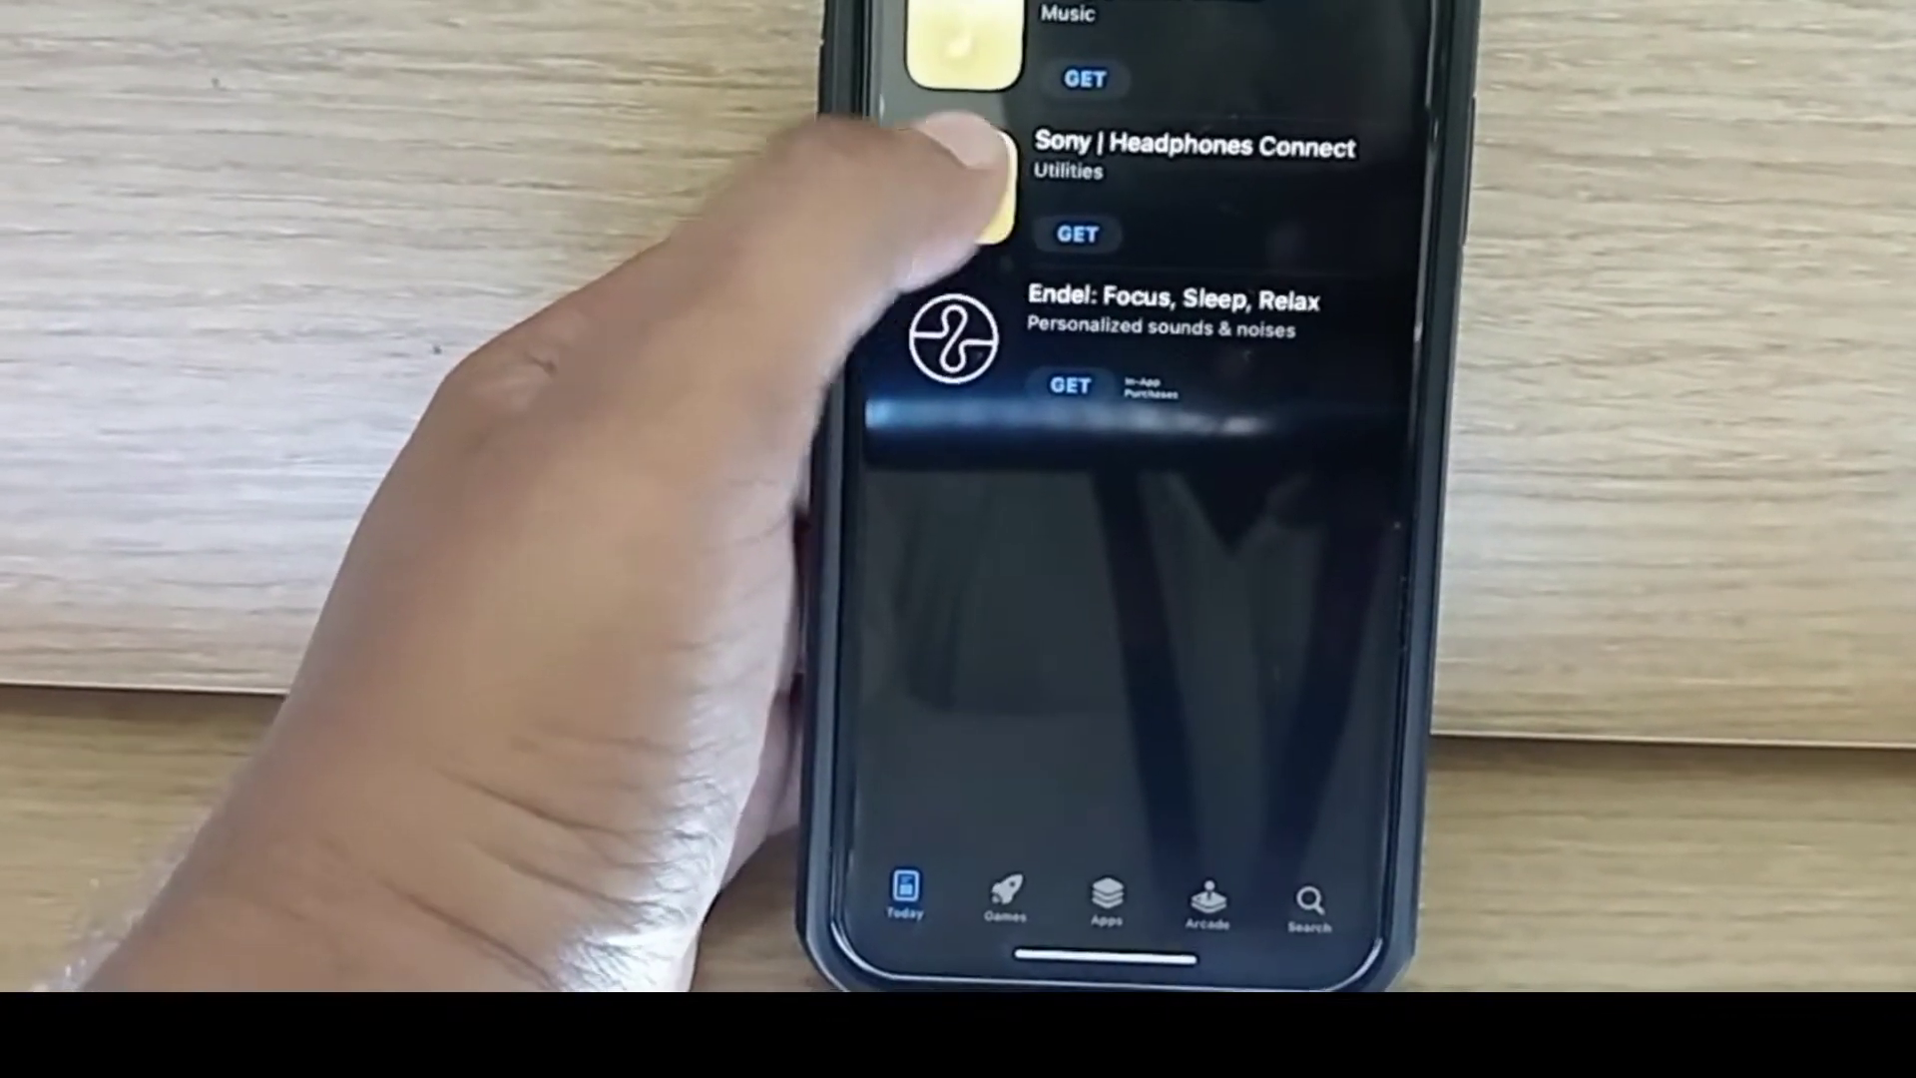
Install Sony | Headphones Connect from its App Store page and open it to backup and restore.
left_click(973, 158)
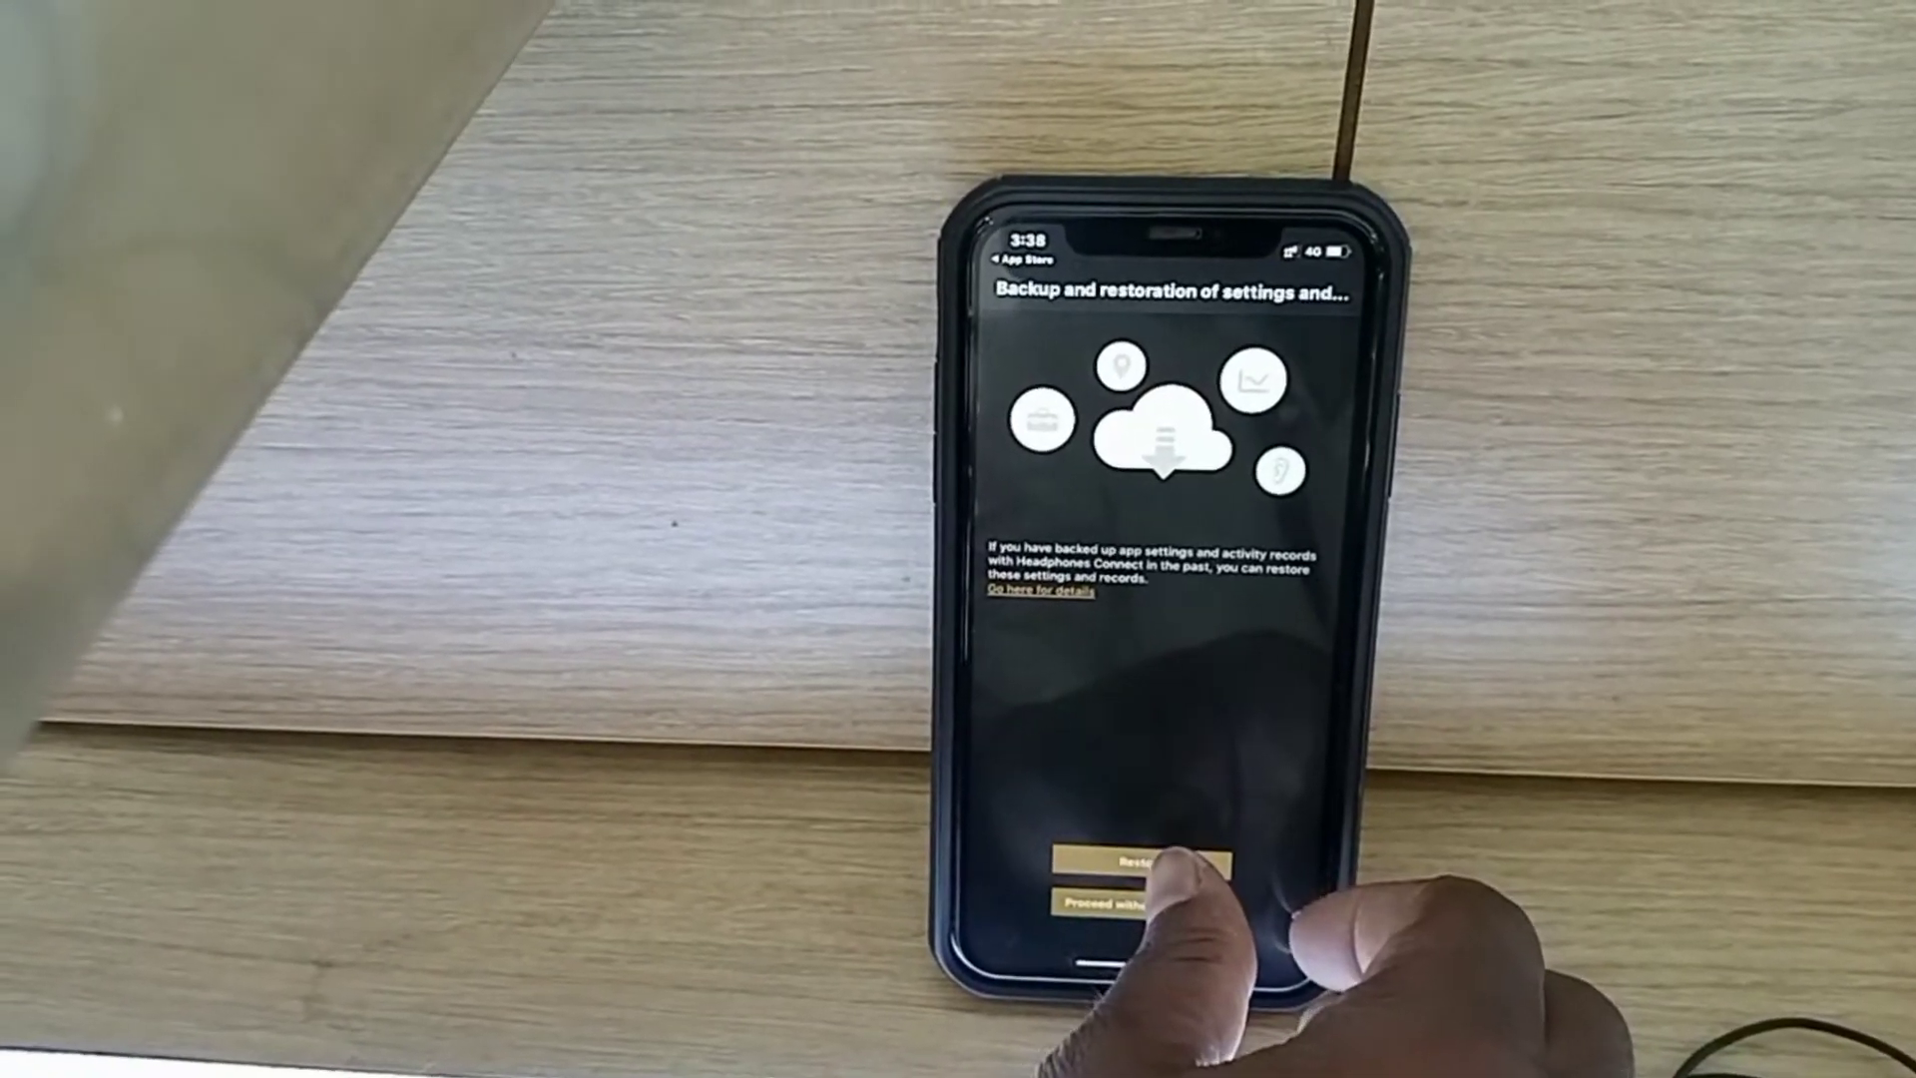
Restore previously backed-up settings and records, choosing Google to sign in.
left_click(1141, 859)
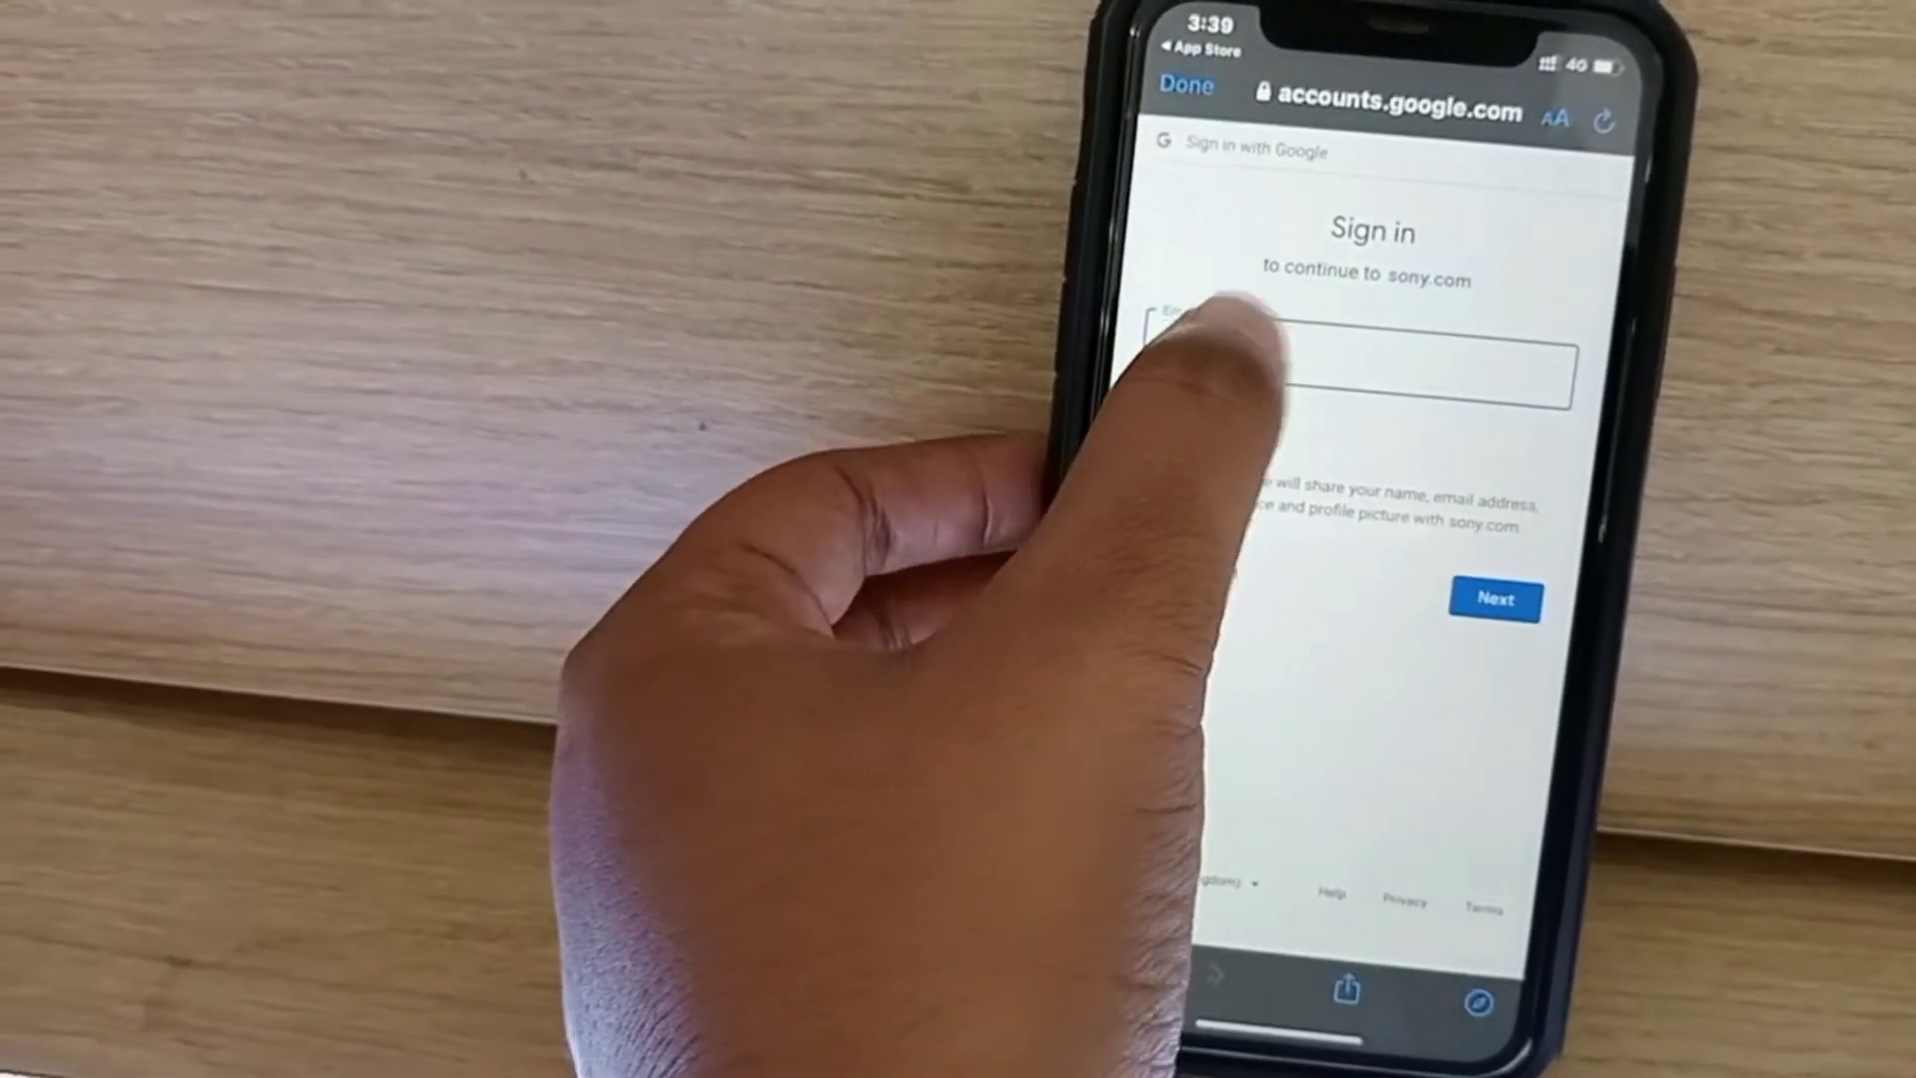
Sign in to Google with the account email and password for sony.com.
left_click(1220, 336)
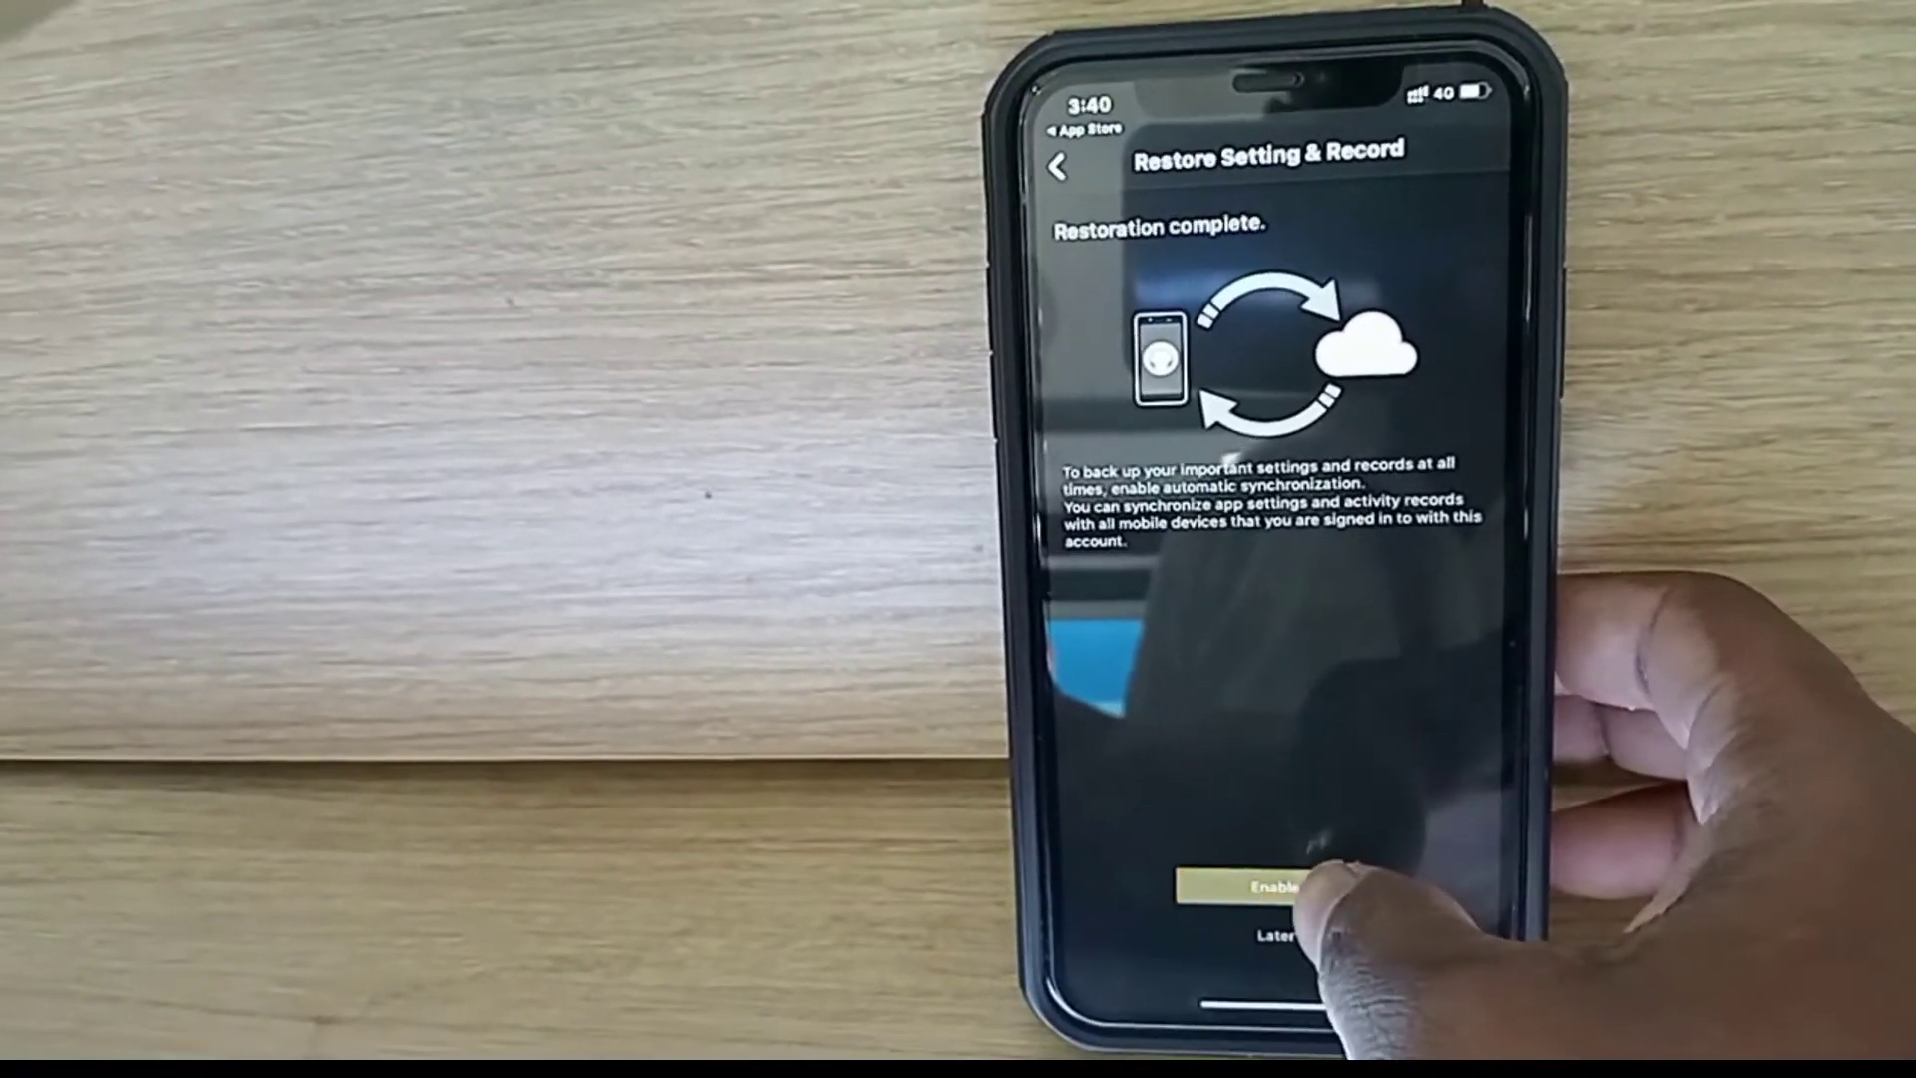
Enable automatic synchronization and activity recording, then continue past the 360 Reality Audio welcome.
left_click(1282, 930)
left_click(1254, 925)
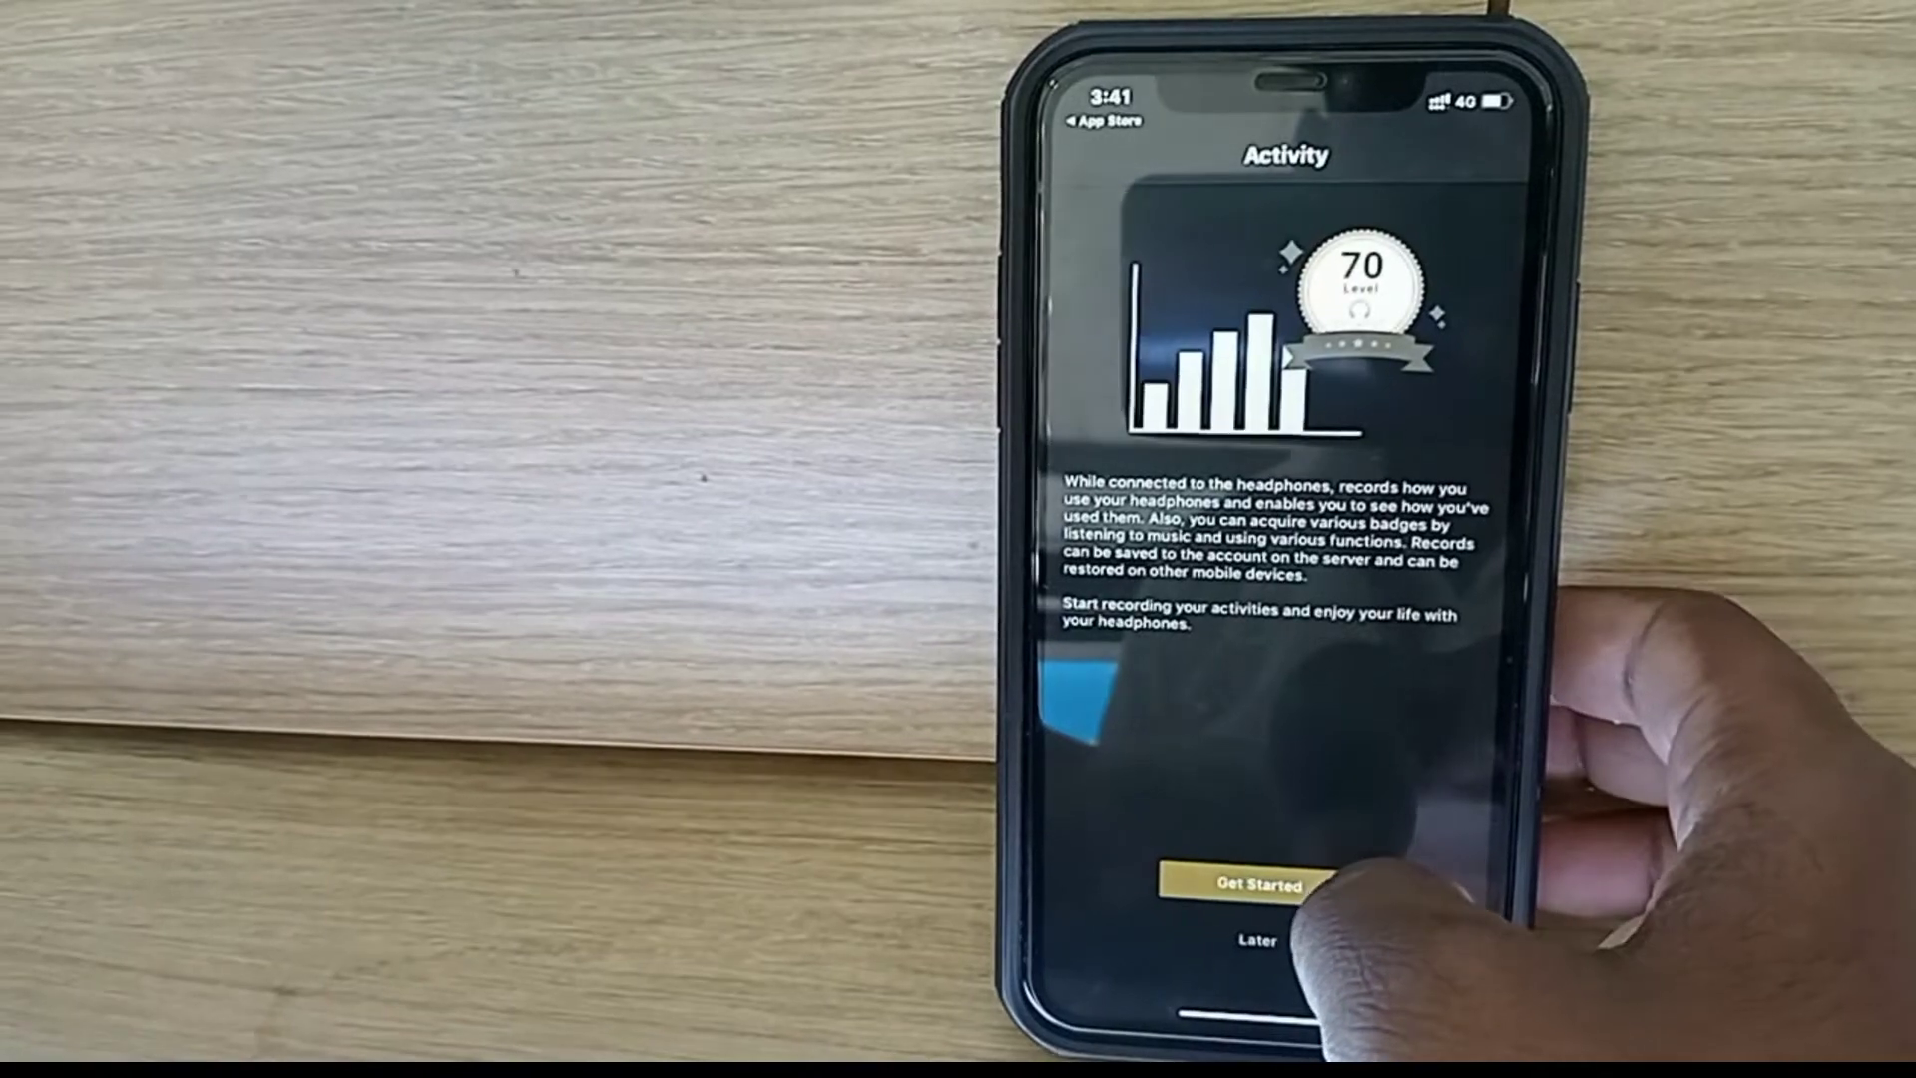
left_click(1258, 882)
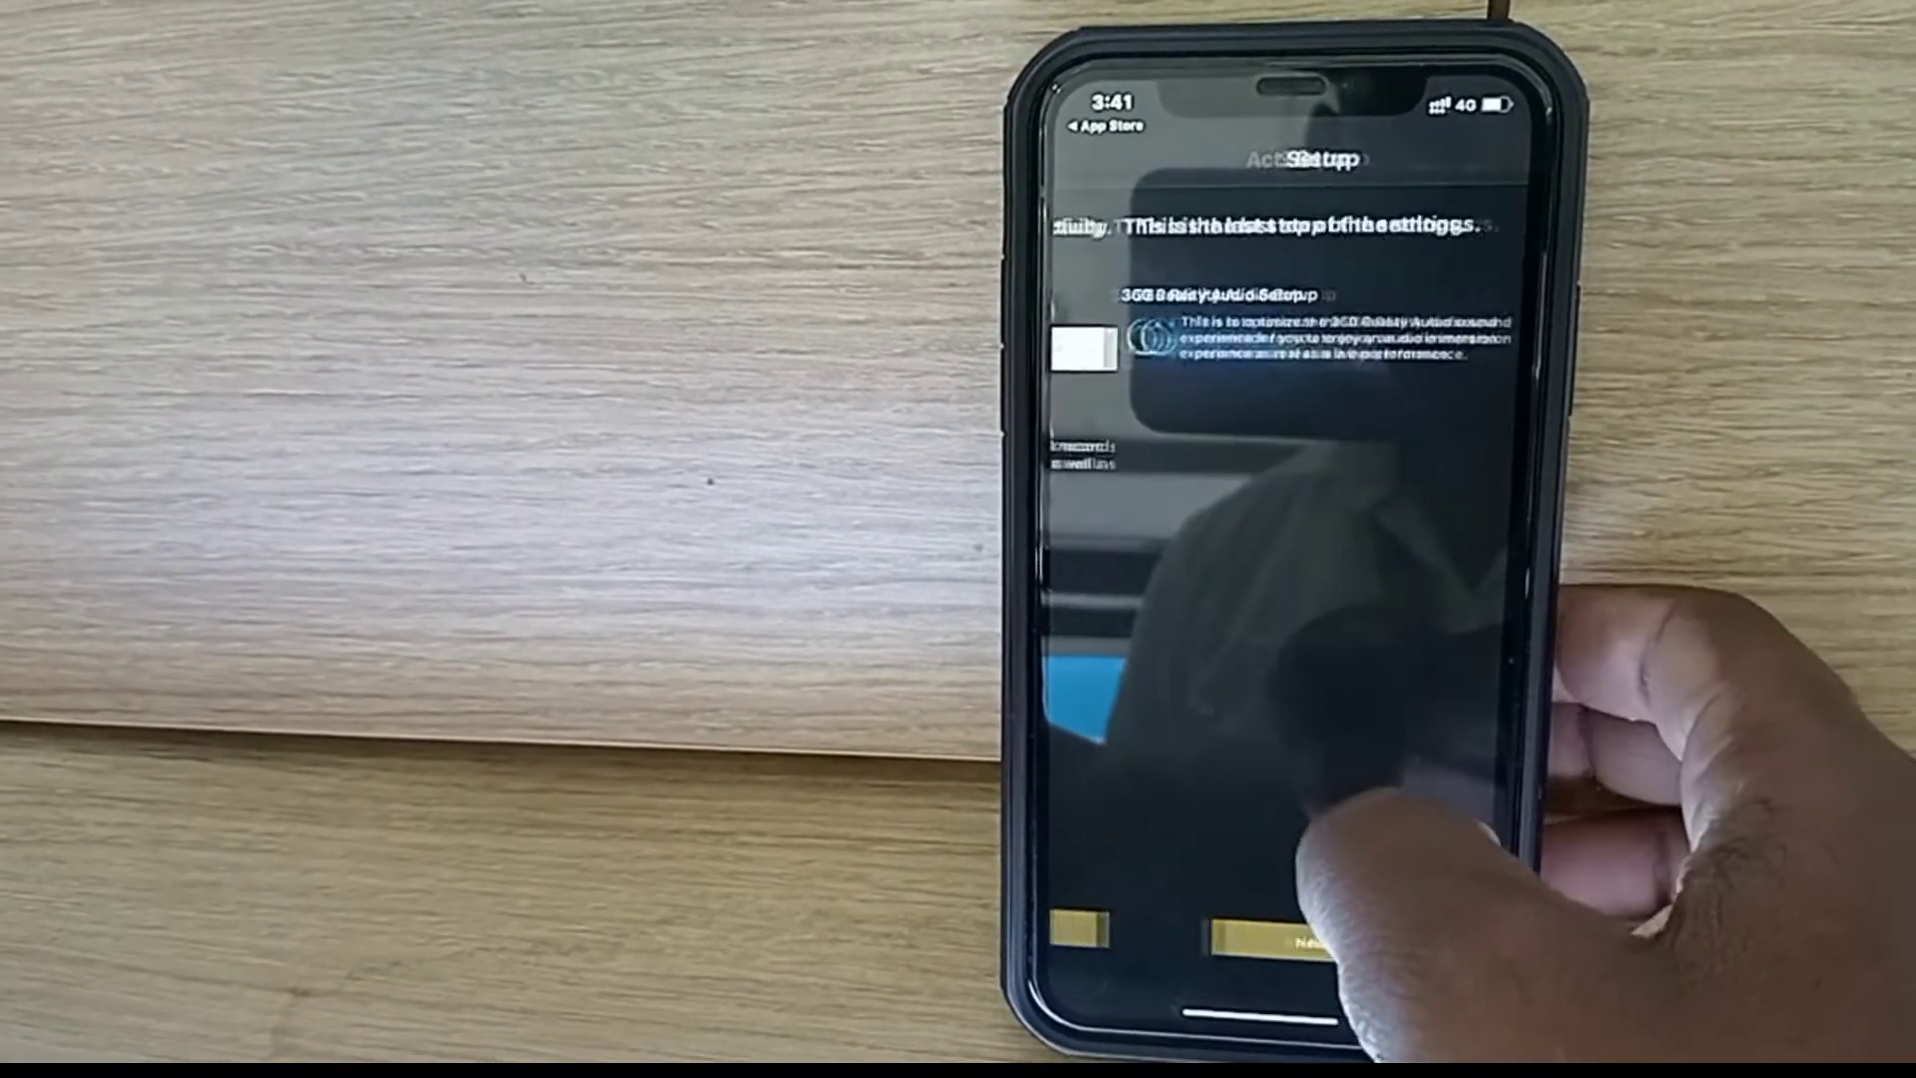
left_click(1249, 903)
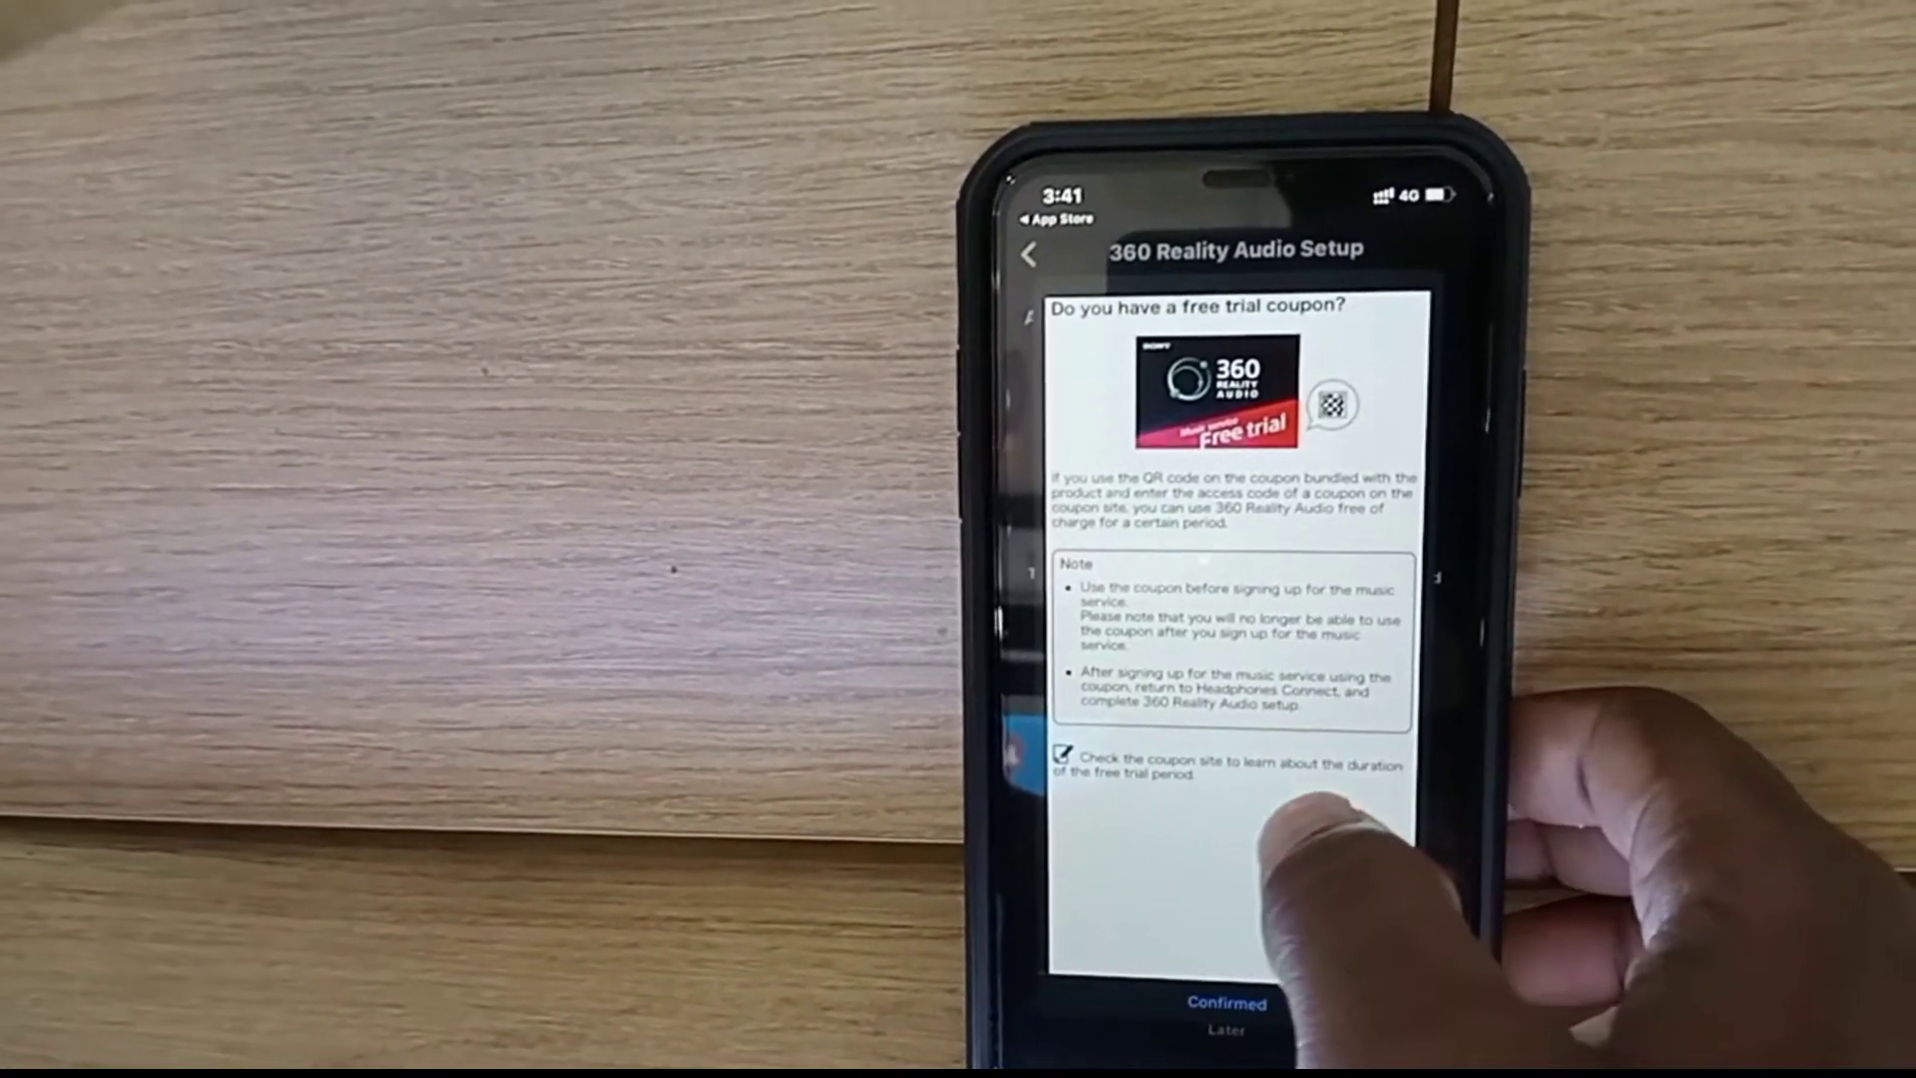
Confirm the coupon and start ear-shape analysis, agreeing to reach the left ear photo step.
left_click(1213, 1011)
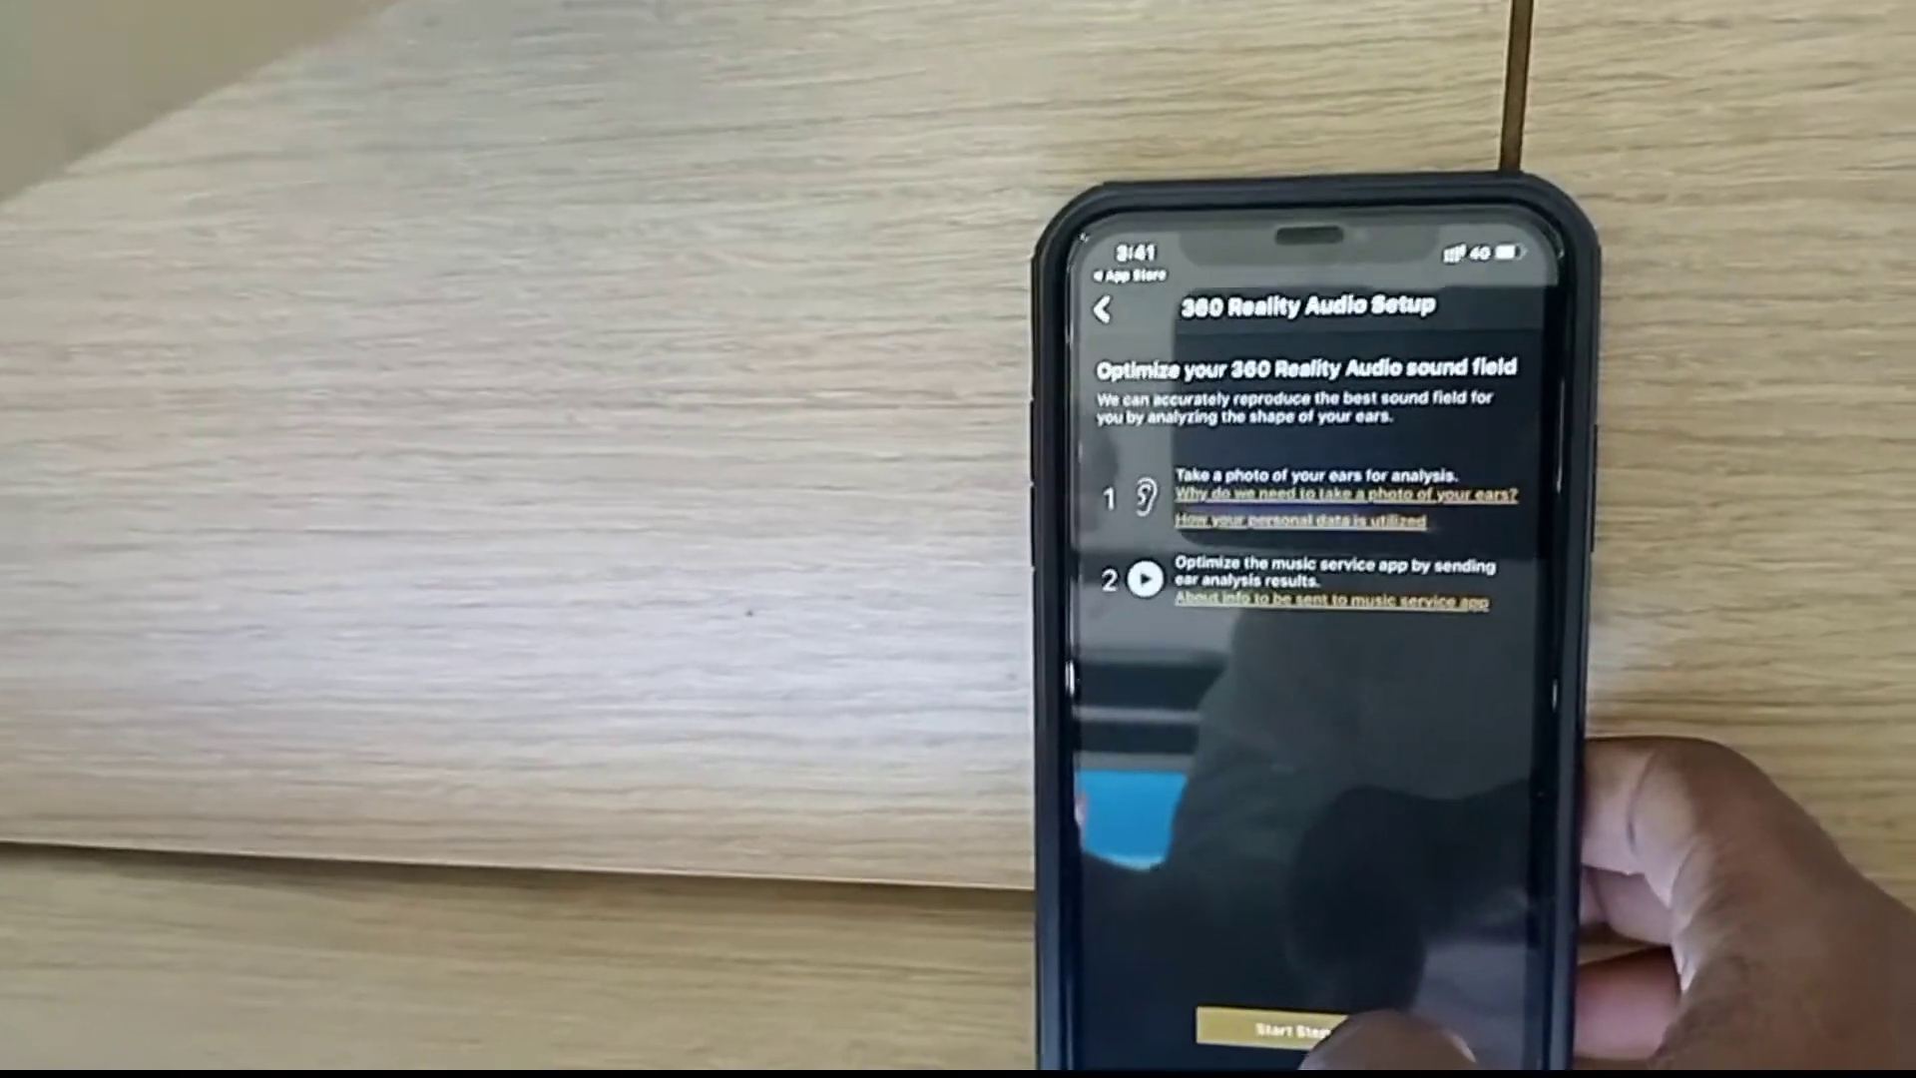
left_click(1290, 1030)
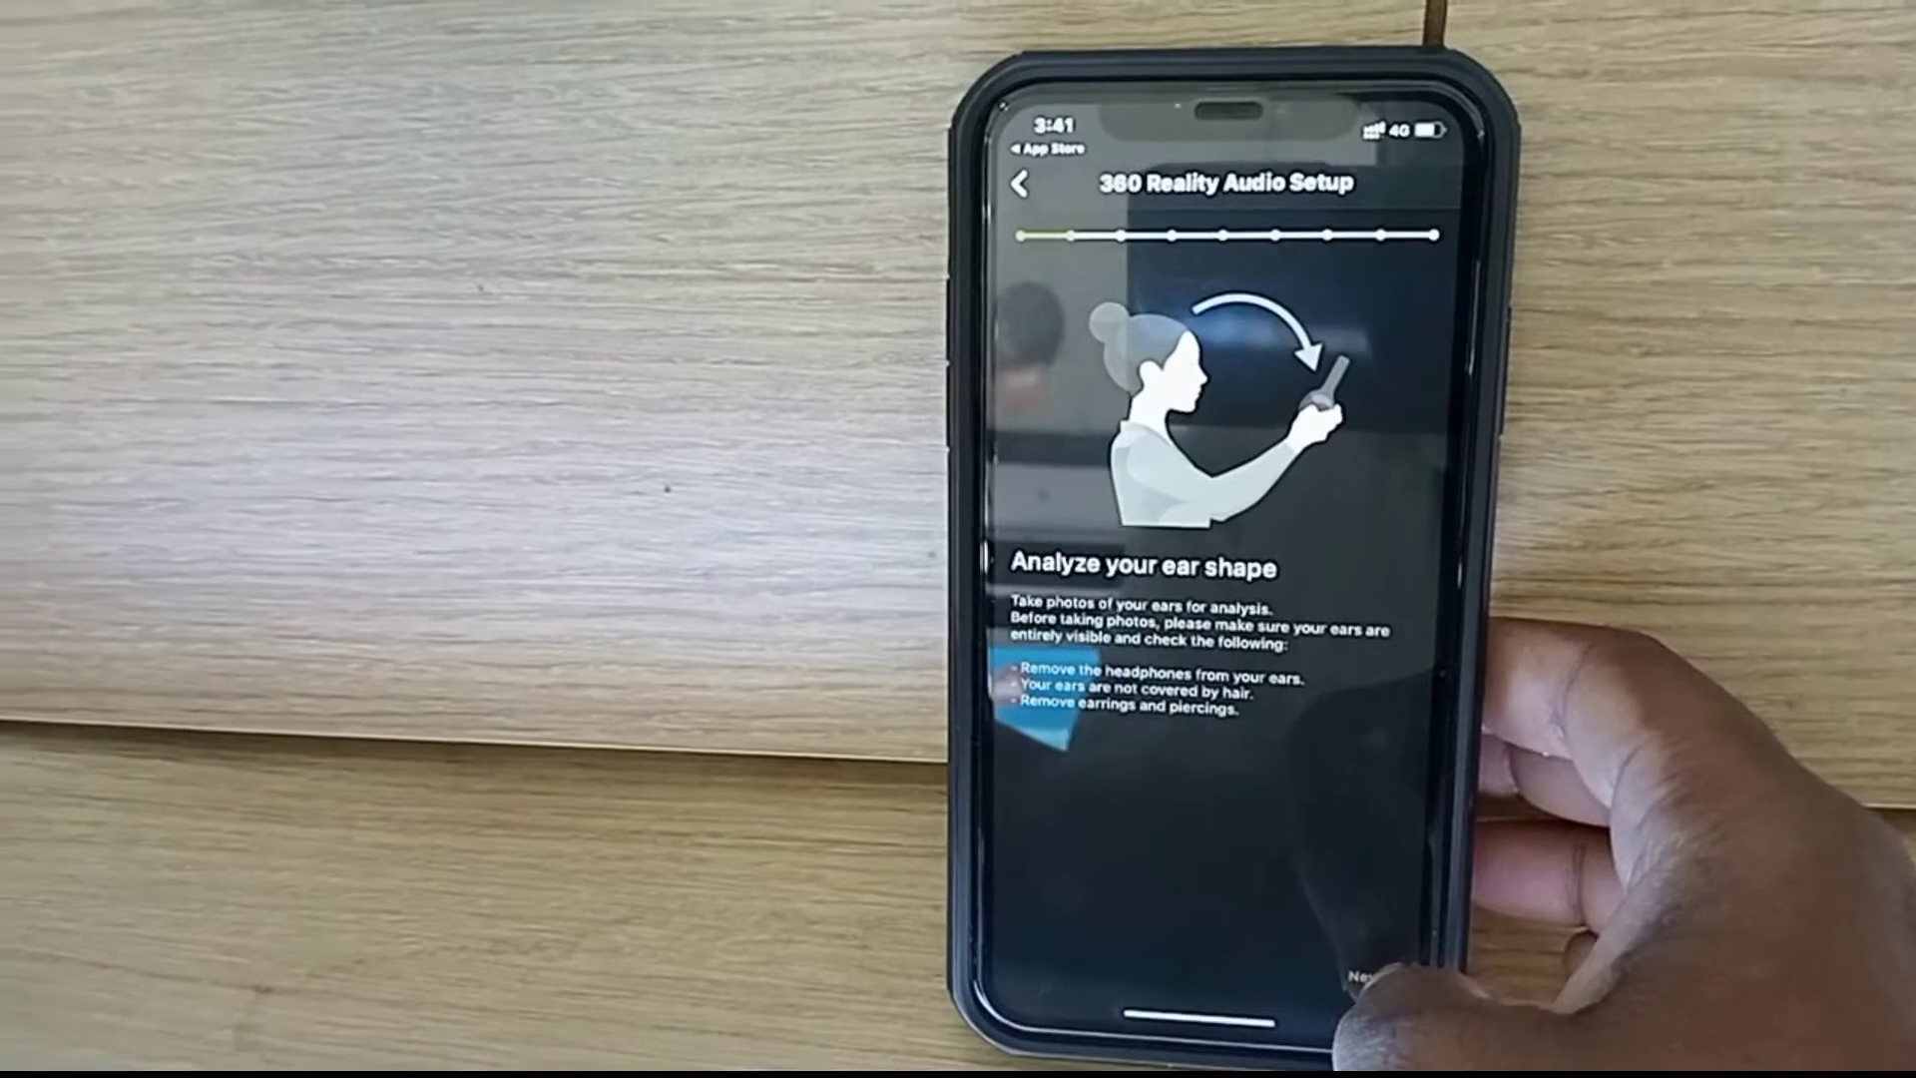
left_click(1347, 965)
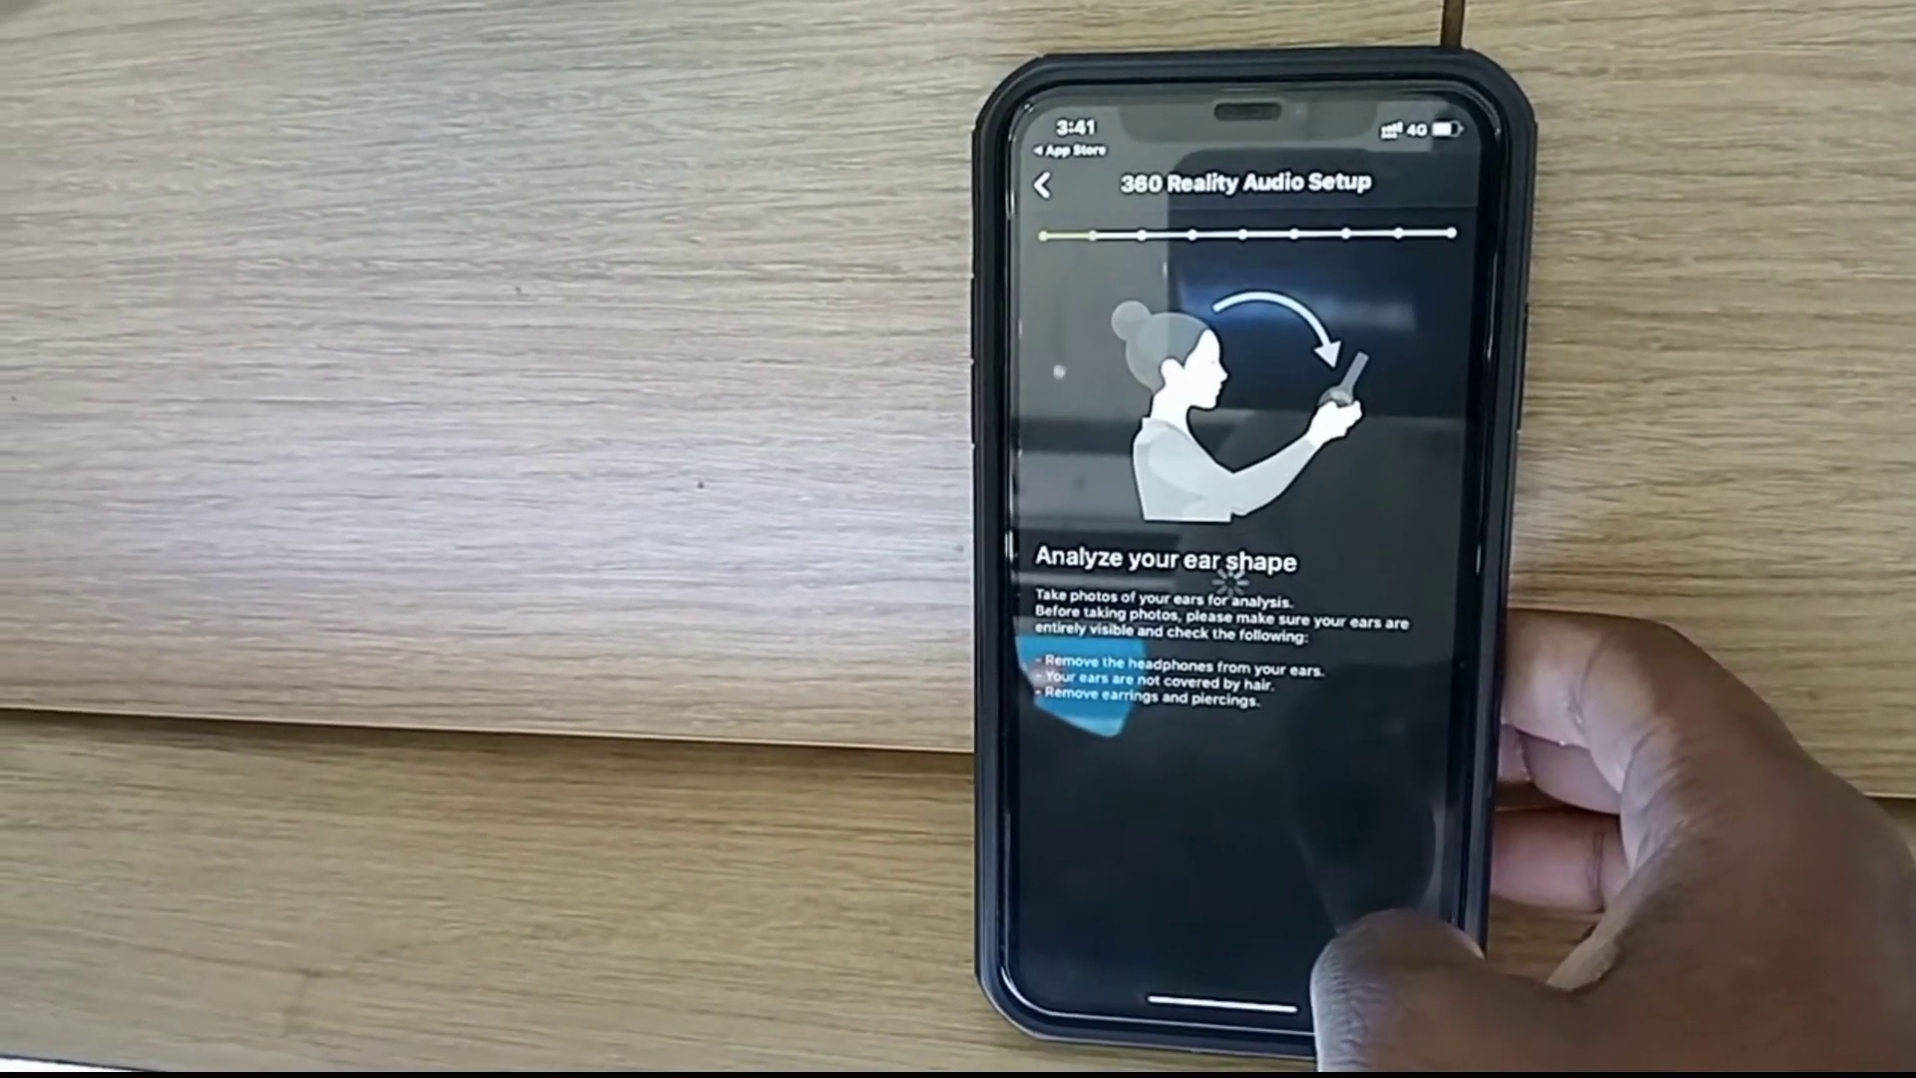
left_click(1302, 890)
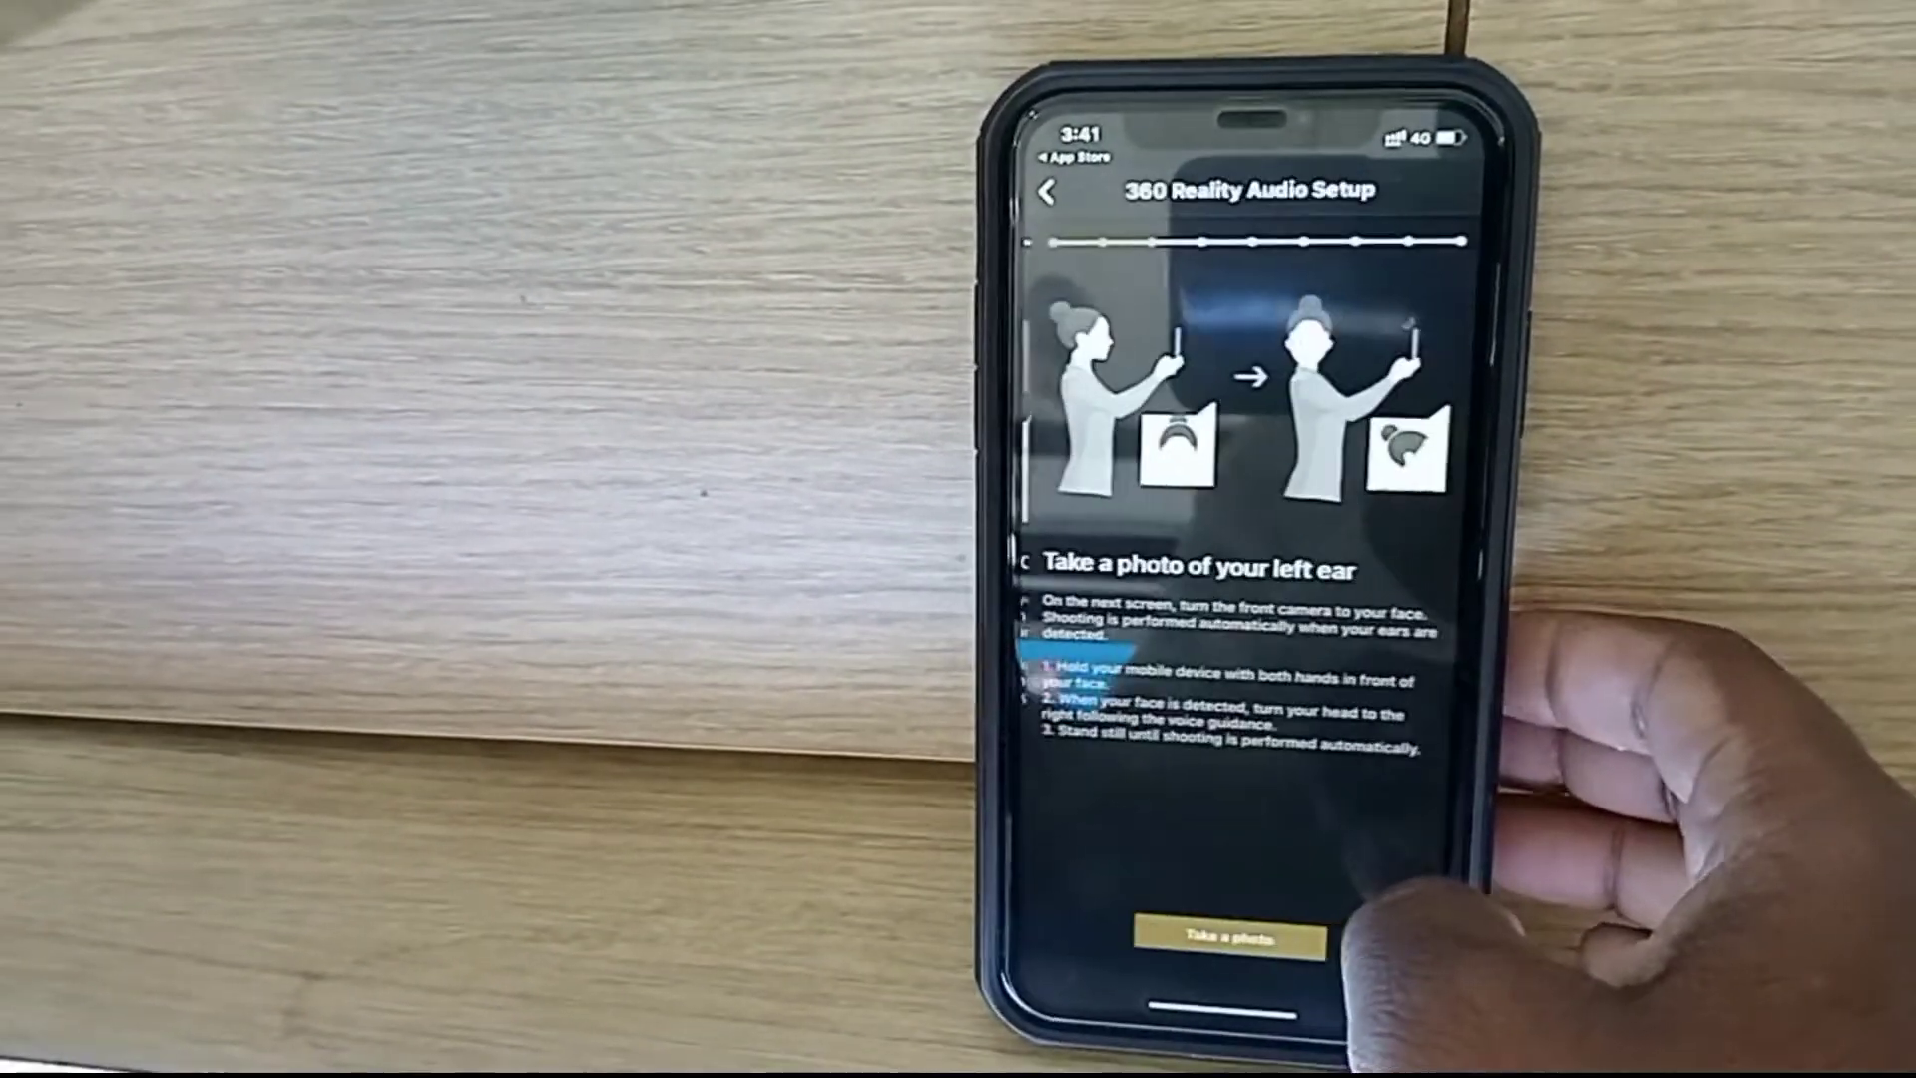